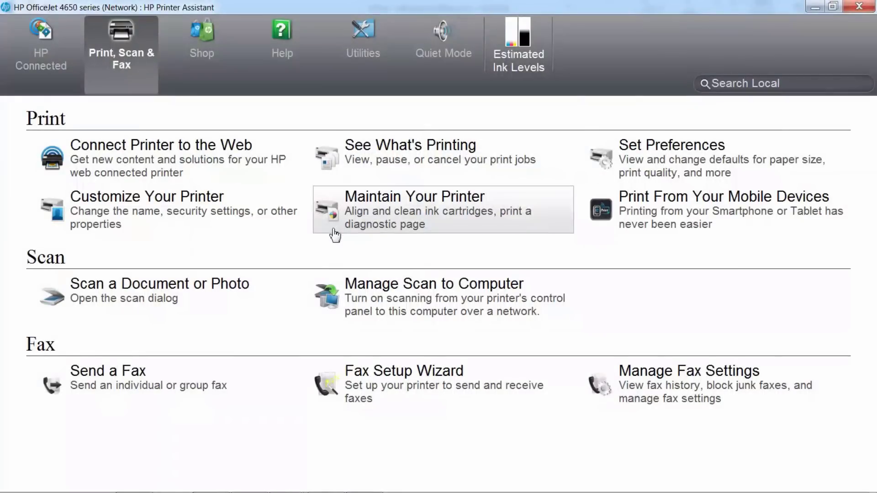
Switch the Save as PDF shortcut to Flatbed source, save the shortcut, and scan.
{"action": "left_click", "coordinate": [199, 292]}
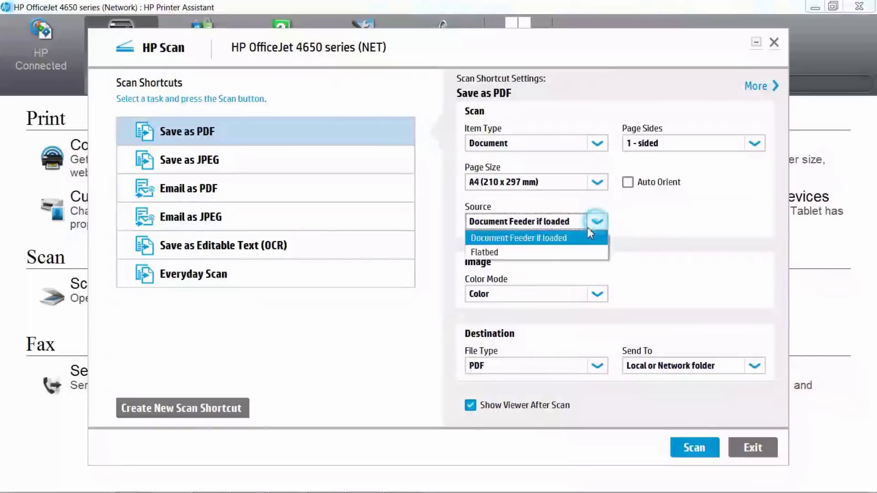
{"action": "left_click", "coordinate": [481, 253]}
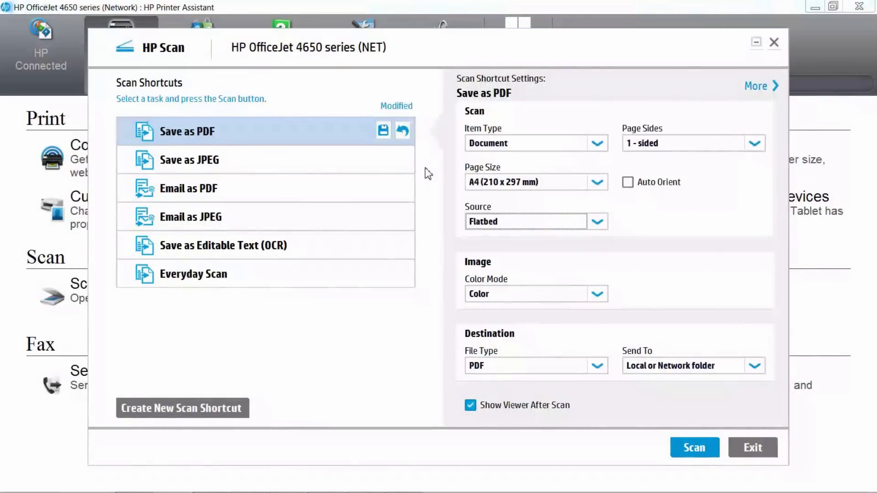
{"action": "left_click", "coordinate": [383, 131]}
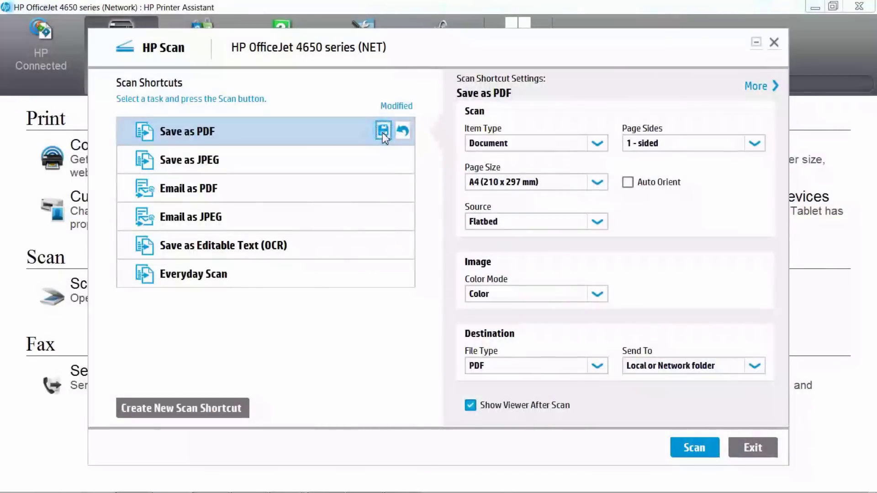
{"action": "left_click", "coordinate": [695, 449]}
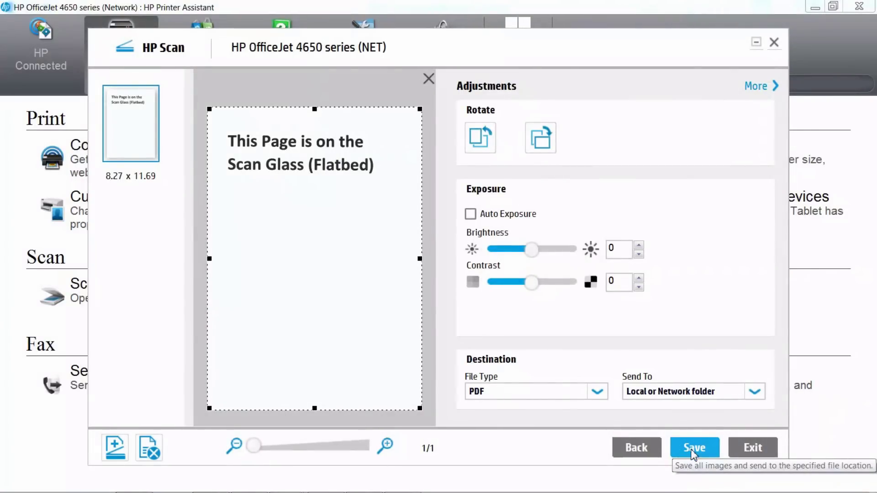
Save the flatbed scan as 'Test' in C:\TechTips.
{"action": "left_click", "coordinate": [703, 450]}
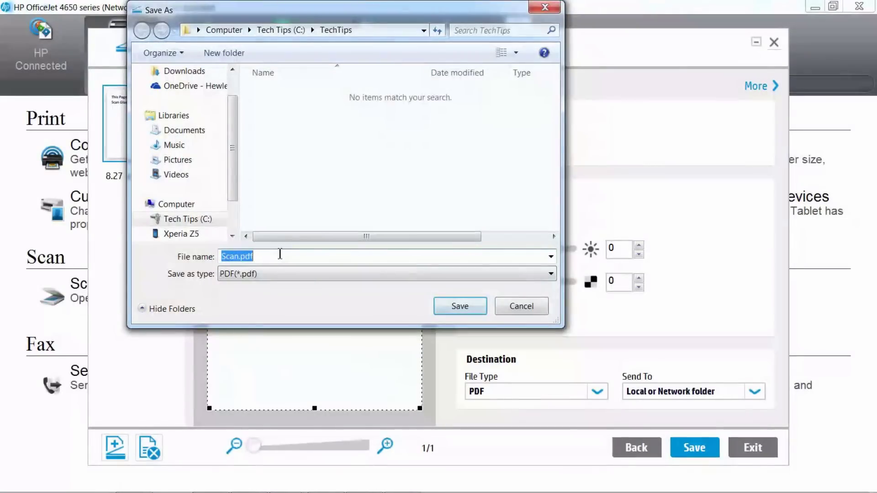
{"action": "left_click", "coordinate": [465, 313]}
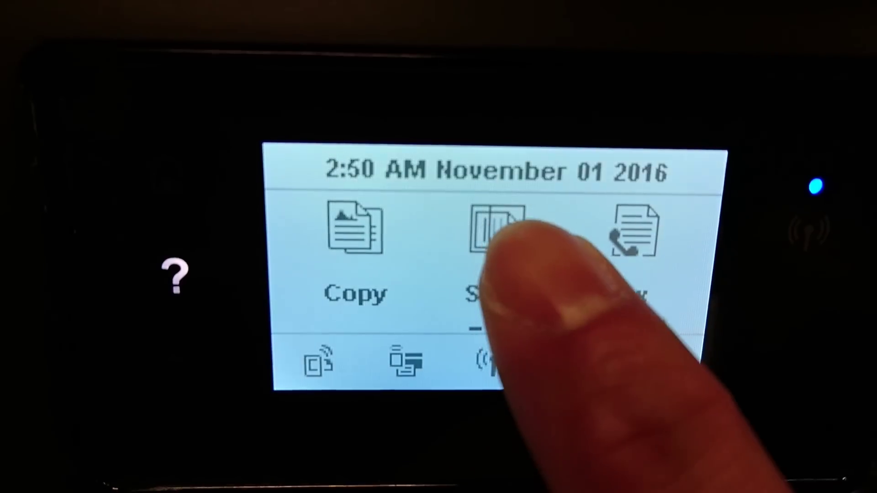
From the touchscreen, scan to computer TECHTIPS using the Save as PDF type.
{"action": "left_click", "coordinate": [454, 233]}
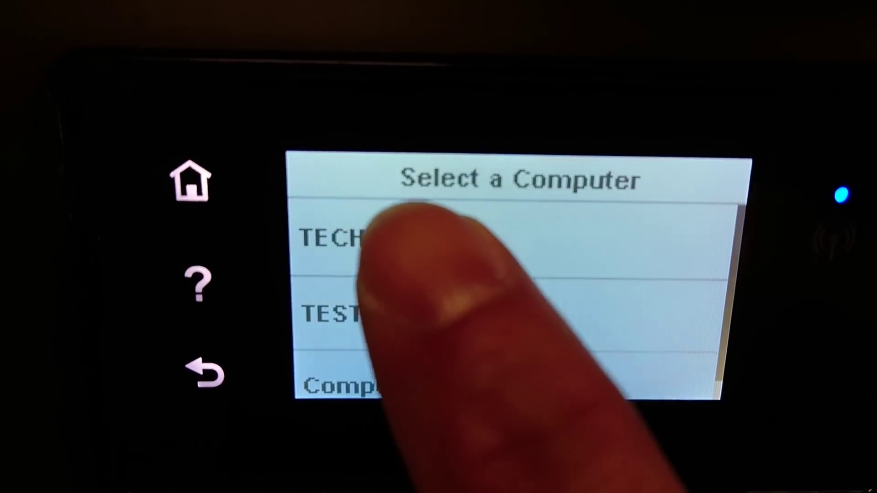
{"action": "left_click", "coordinate": [398, 238]}
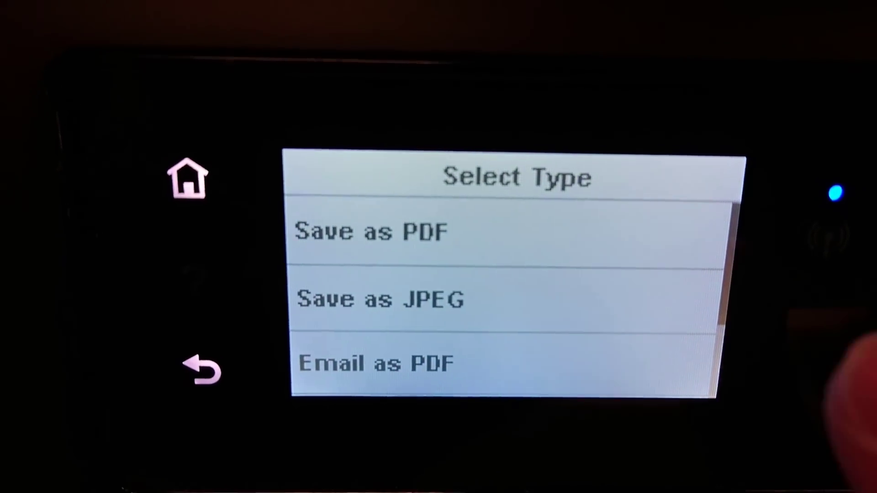
{"action": "left_click", "coordinate": [402, 232]}
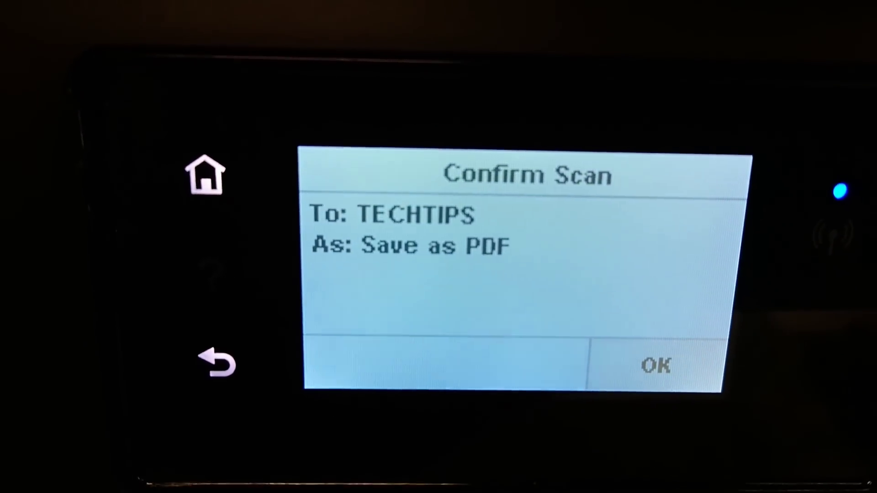
{"action": "left_click", "coordinate": [656, 366]}
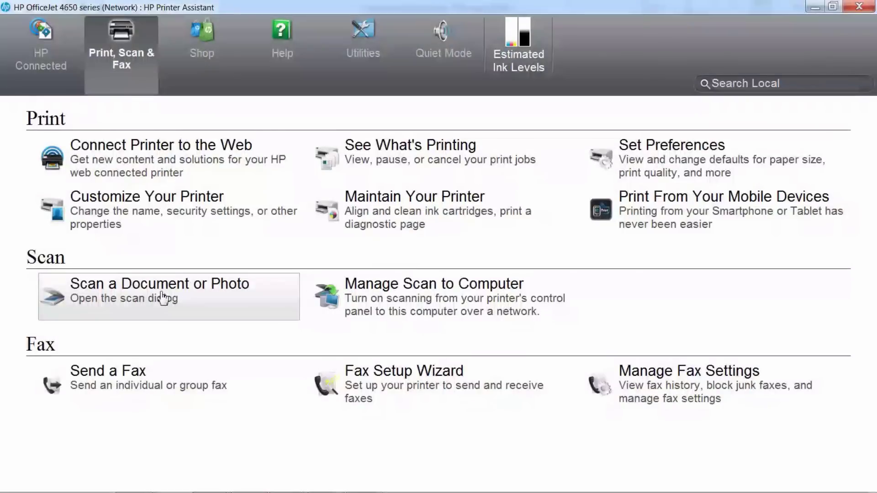
Scan with the Save as PDF shortcut using the 'Document Feeder if loaded' source.
{"action": "left_click", "coordinate": [163, 296]}
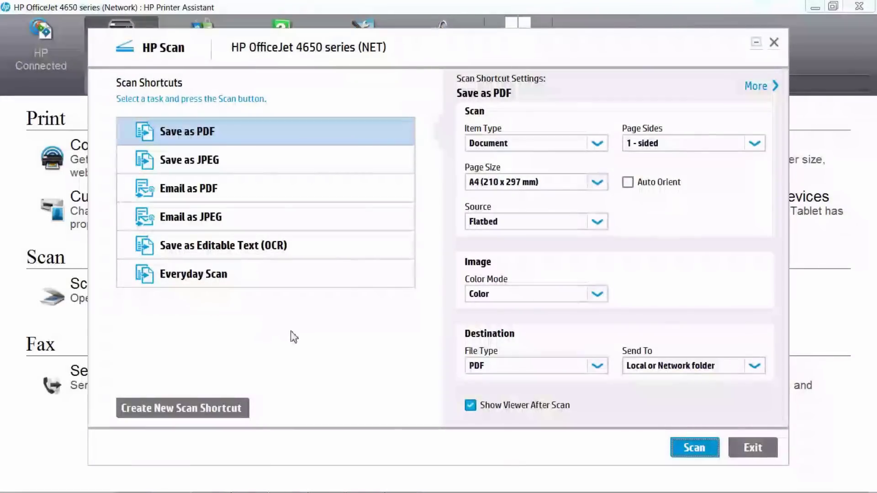
{"action": "left_click", "coordinate": [226, 137]}
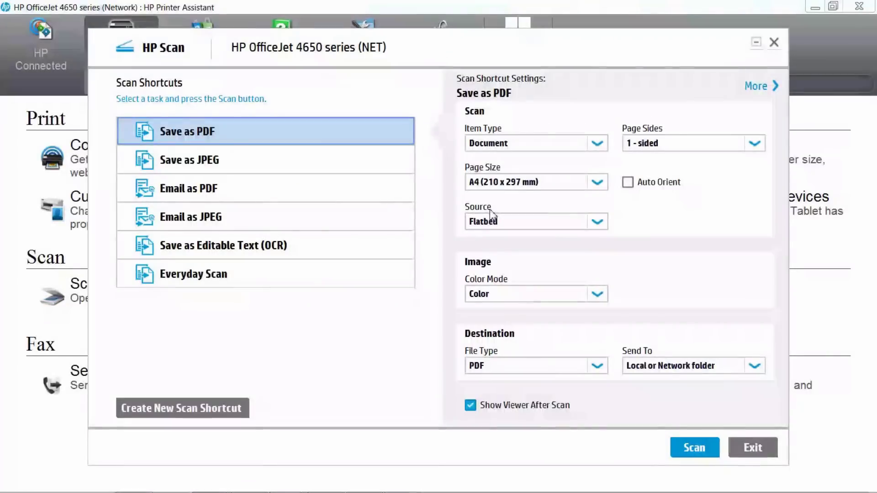
{"action": "left_click", "coordinate": [572, 225]}
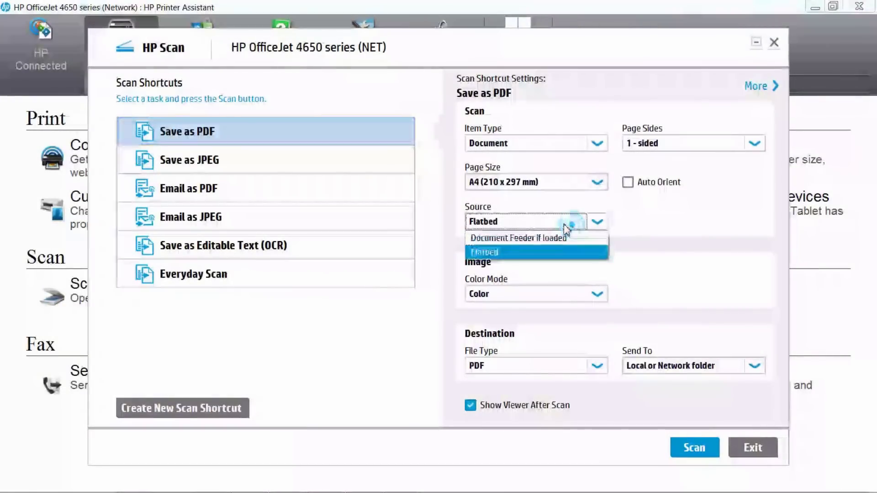
{"action": "left_click", "coordinate": [524, 238]}
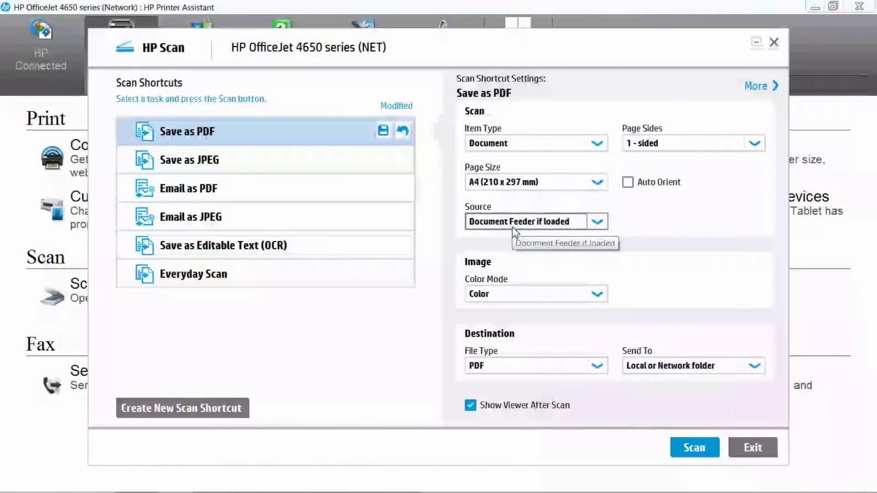
{"action": "left_click", "coordinate": [702, 440]}
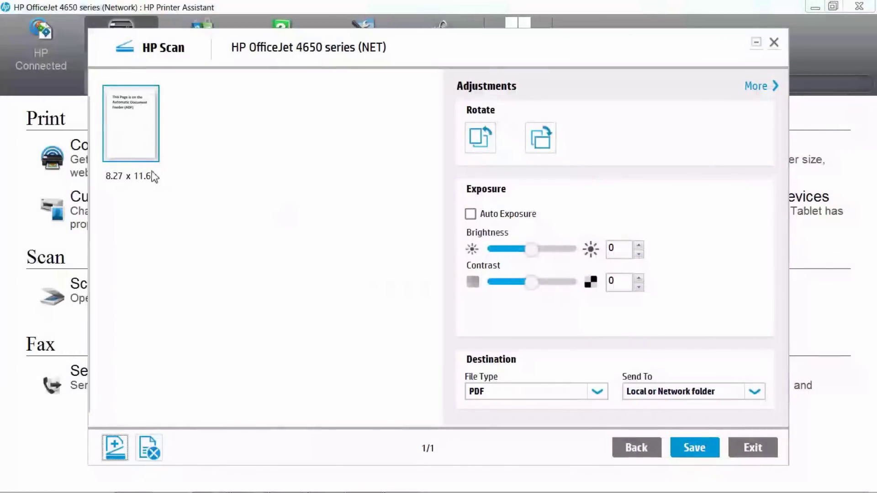
Preview the feeder scan, then save it as TestADF.pdf in TechTips.
{"action": "left_click", "coordinate": [132, 136]}
{"action": "left_click", "coordinate": [131, 137]}
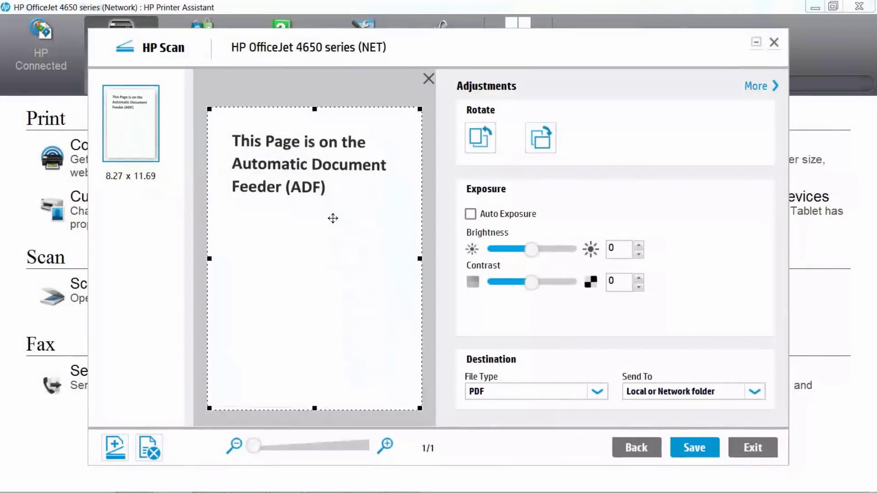
{"action": "left_click", "coordinate": [695, 449]}
{"action": "type", "text": "TestADFcan.pdf"}
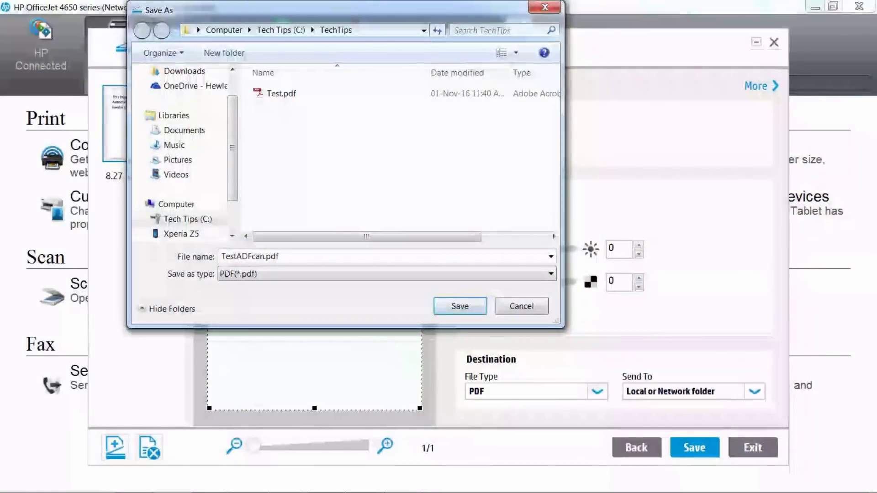
{"action": "key", "text": "Delete"}
{"action": "key", "text": "Delete"}
{"action": "key", "text": "Delete"}
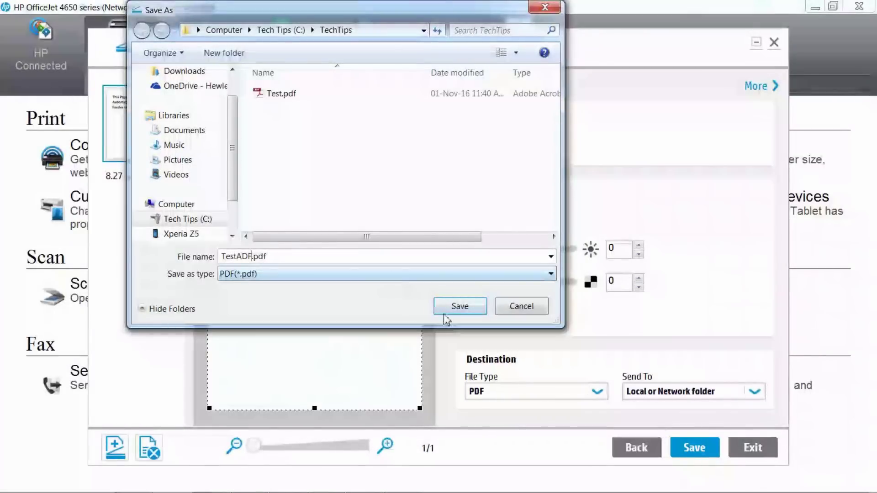
{"action": "left_click", "coordinate": [449, 311]}
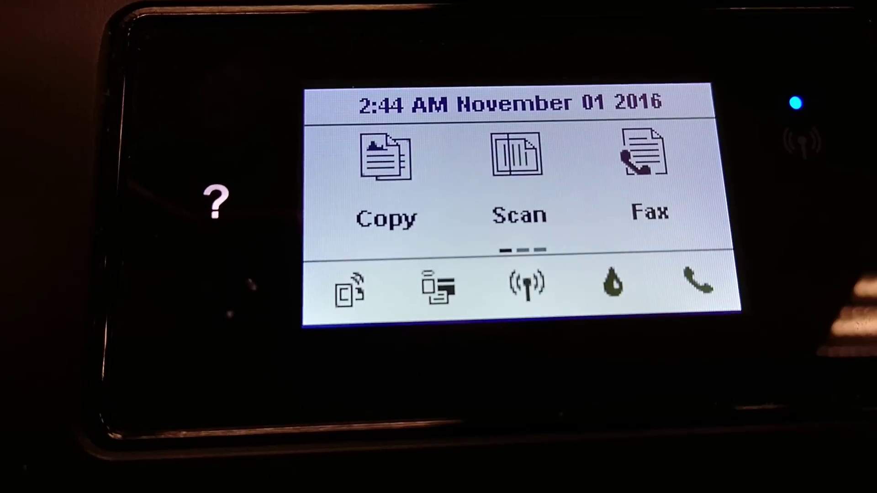
From the touchscreen, scan to TECHTIPS as Save as PDF, producing Scan0002.pdf.
{"action": "left_click", "coordinate": [521, 156]}
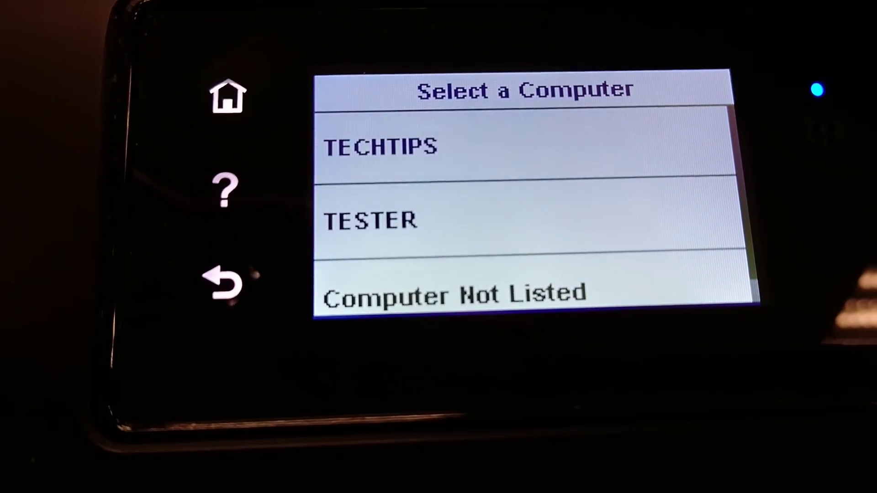
{"action": "left_click", "coordinate": [589, 142]}
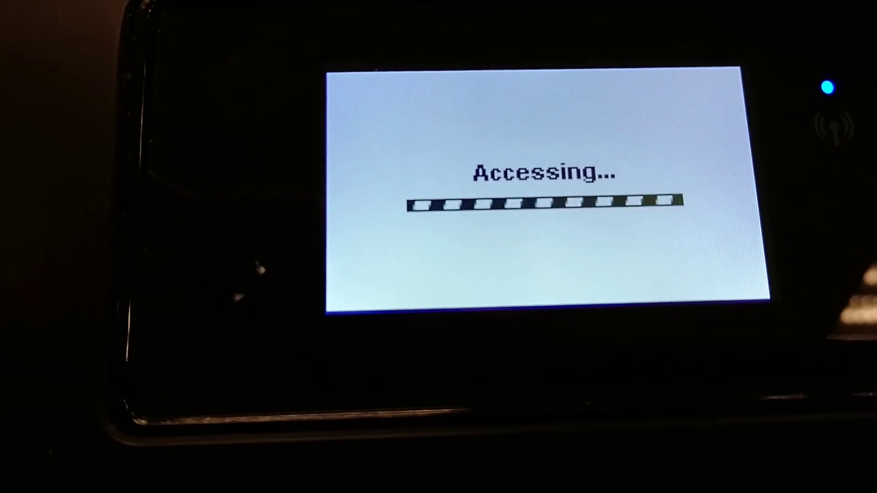
{"action": "left_click", "coordinate": [587, 139]}
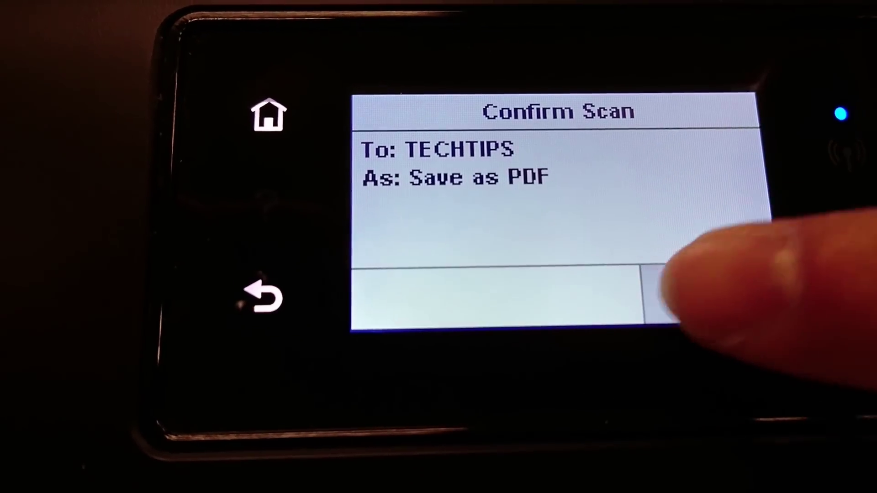
{"action": "left_click", "coordinate": [708, 289]}
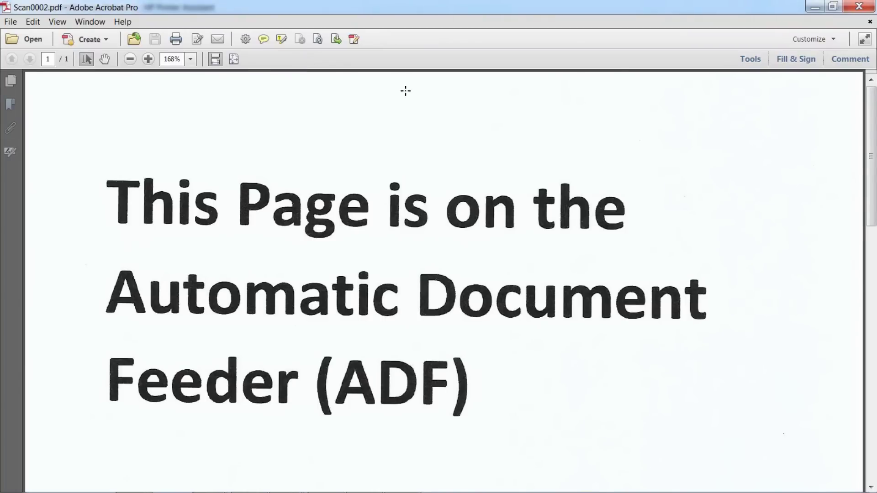
Scroll through Scan0002.pdf in Acrobat to review the ADF page.
{"action": "scroll", "coordinate": [439, 311], "scroll_direction": "down", "scroll_amount": 3}
{"action": "scroll", "coordinate": [450, 315], "scroll_direction": "up", "scroll_amount": 3}
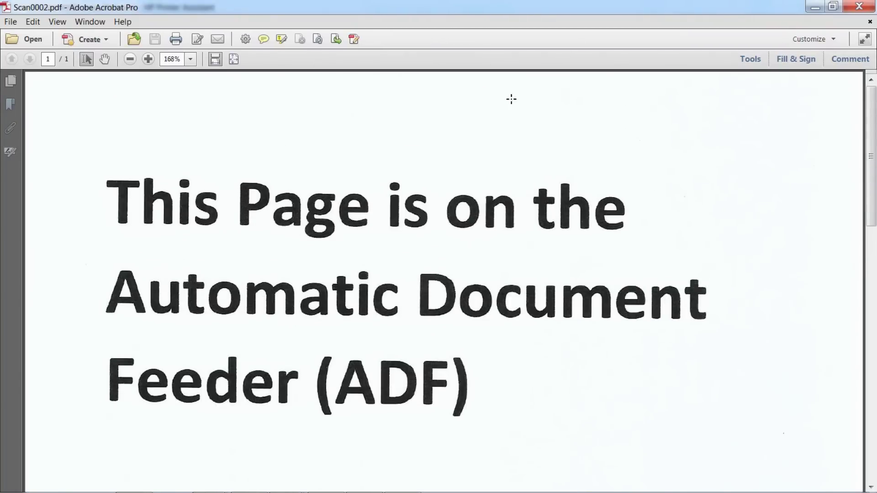